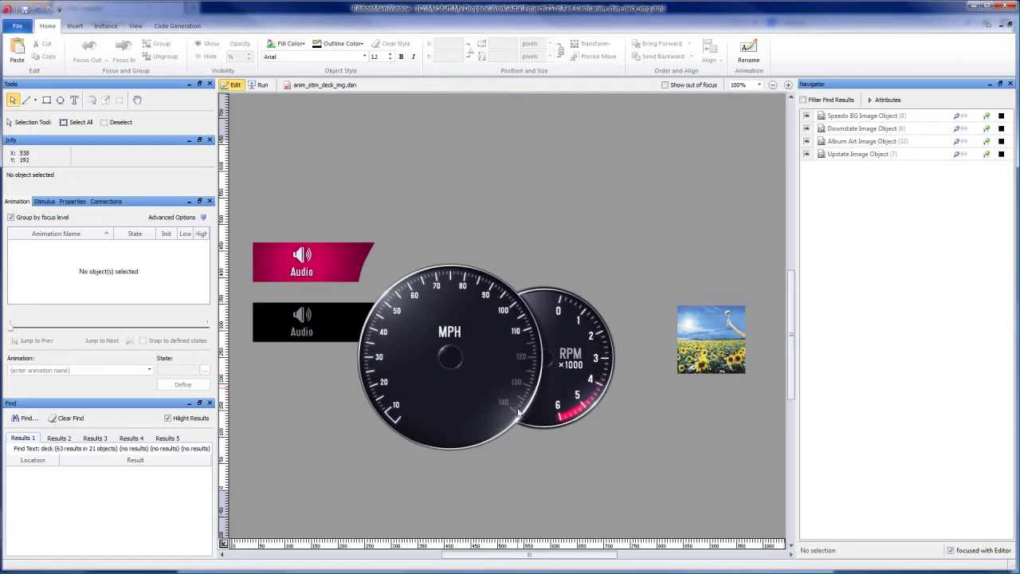
Select the audio button images in turn, and move the album art image to about X 424, Y 568 above the speedometer.
click(316, 268)
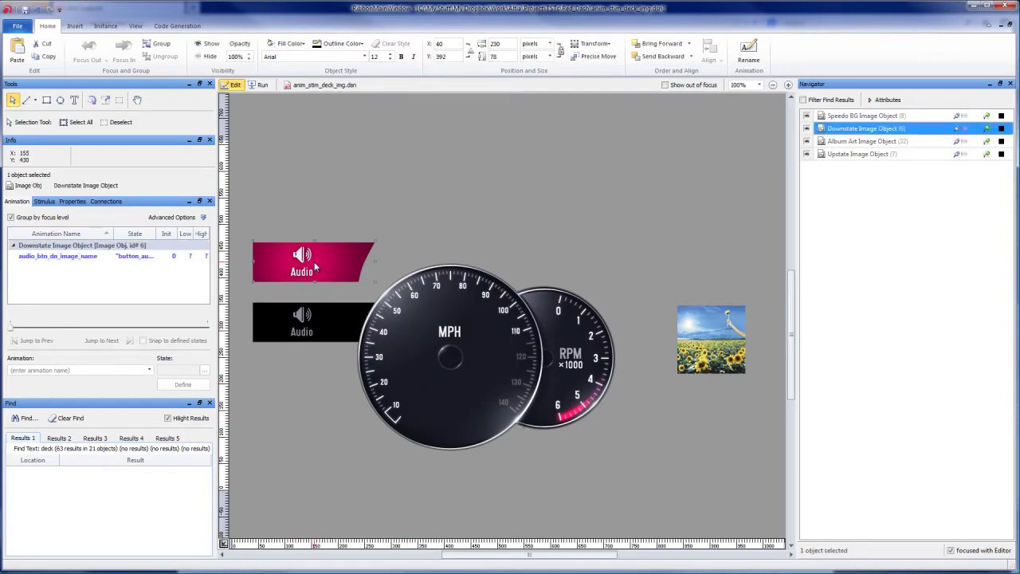
click(307, 310)
click(309, 269)
click(727, 359)
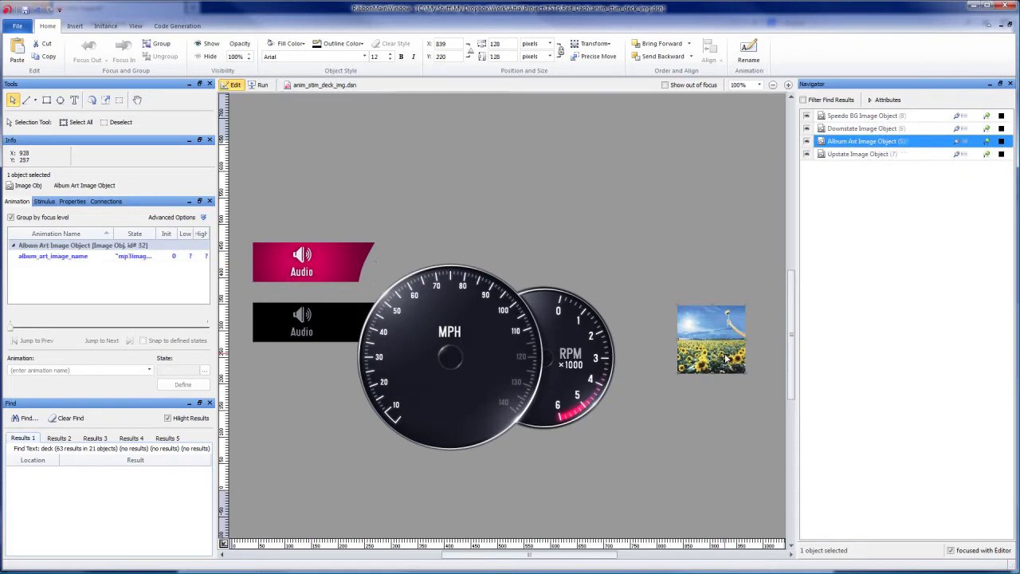
drag(727, 359, 502, 169)
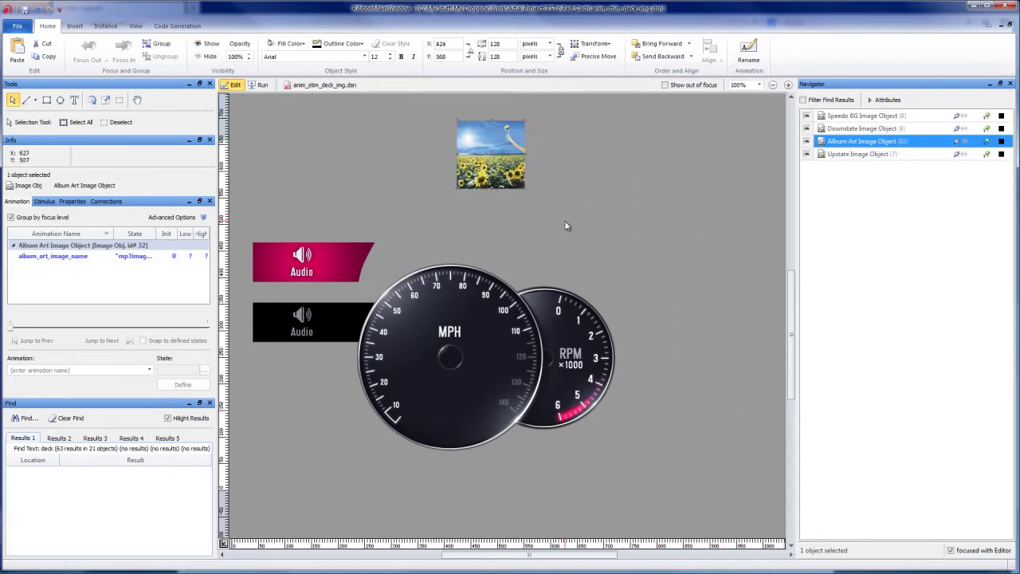
View the animations of the speedometer background, audio button and album art images in turn.
click(481, 307)
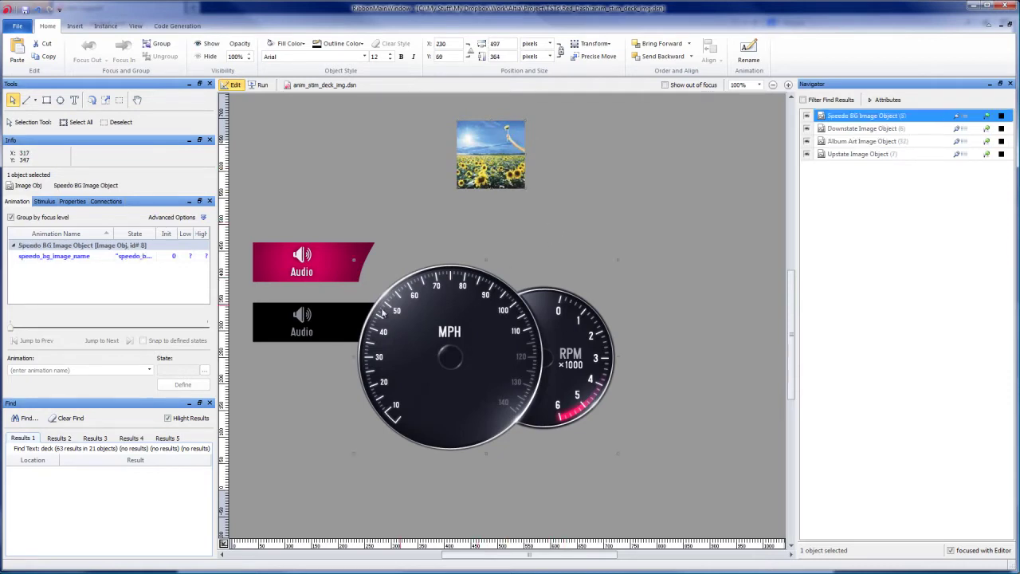
click(321, 316)
click(318, 275)
click(475, 163)
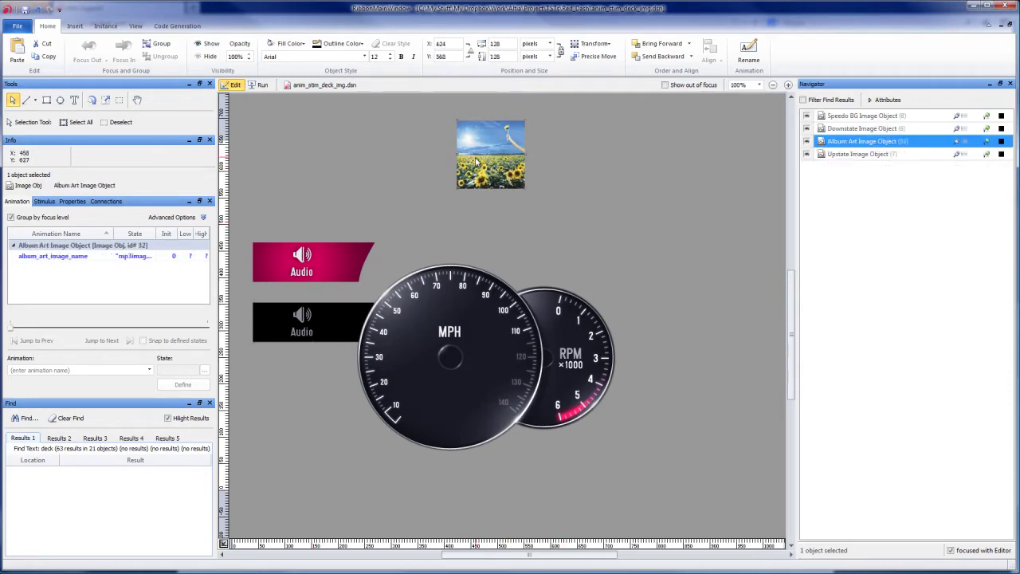
Show the insertable model libraries and move the album art image down closer to the speedometer.
click(78, 27)
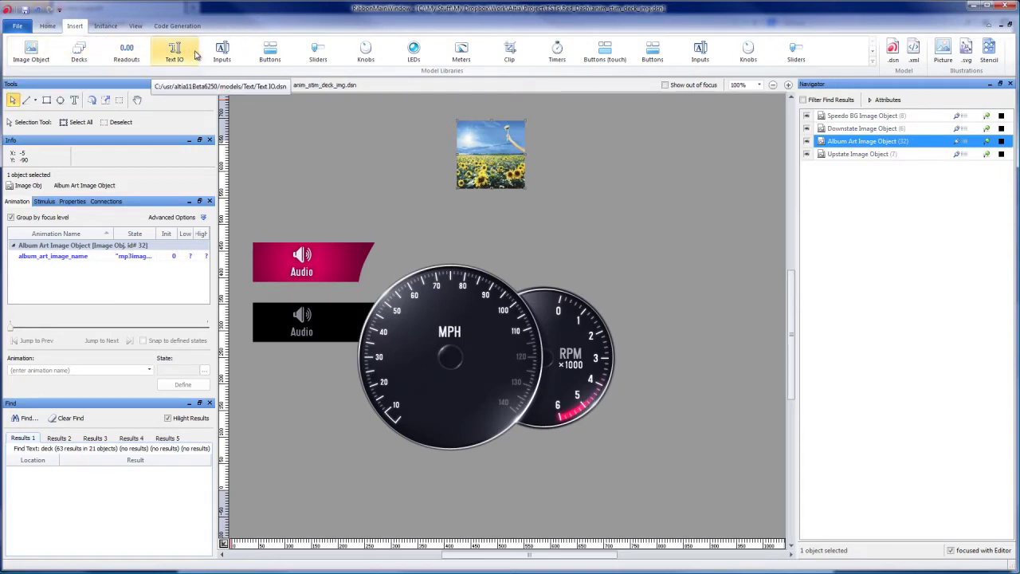
click(336, 153)
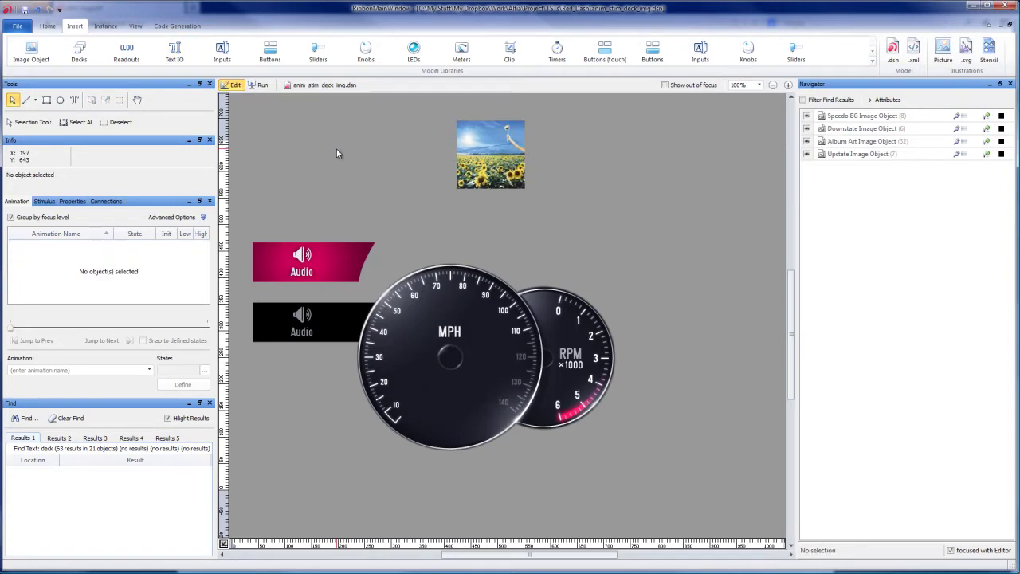
click(511, 163)
drag(502, 160, 455, 219)
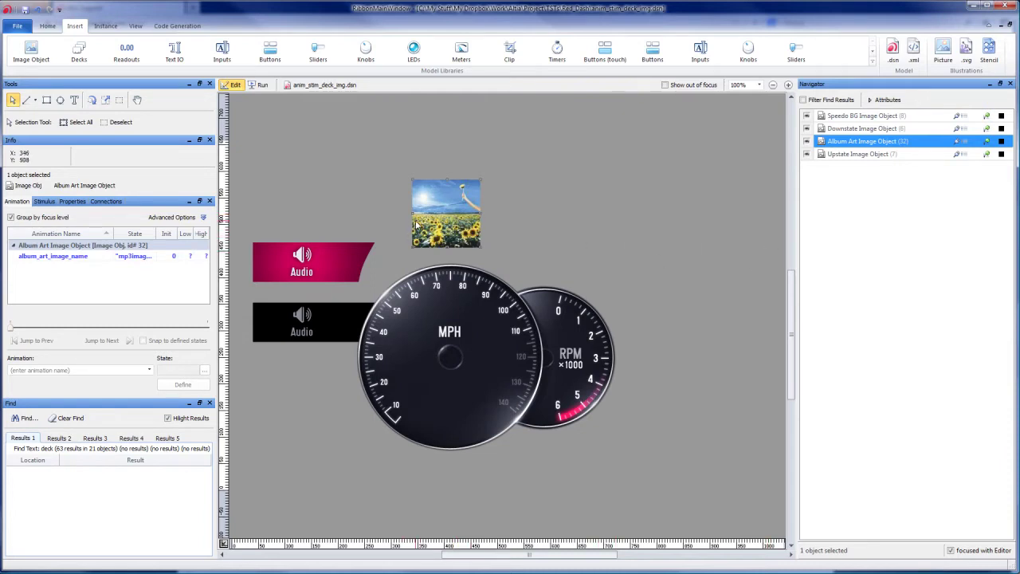
Set the album art image's Image Name property to mp3images/staind.png.
click(74, 204)
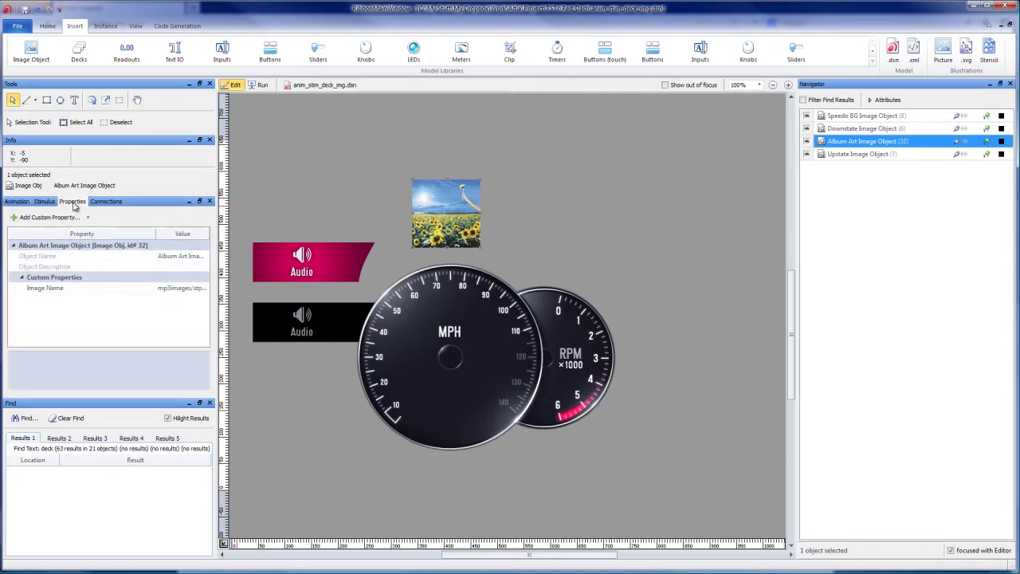
click(168, 294)
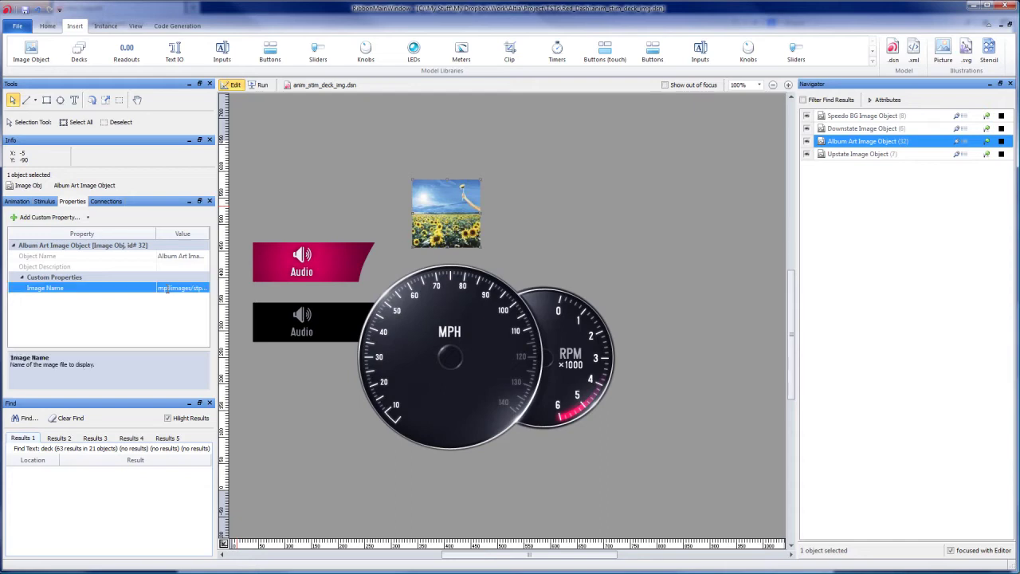
drag(175, 289, 153, 291)
click(160, 288)
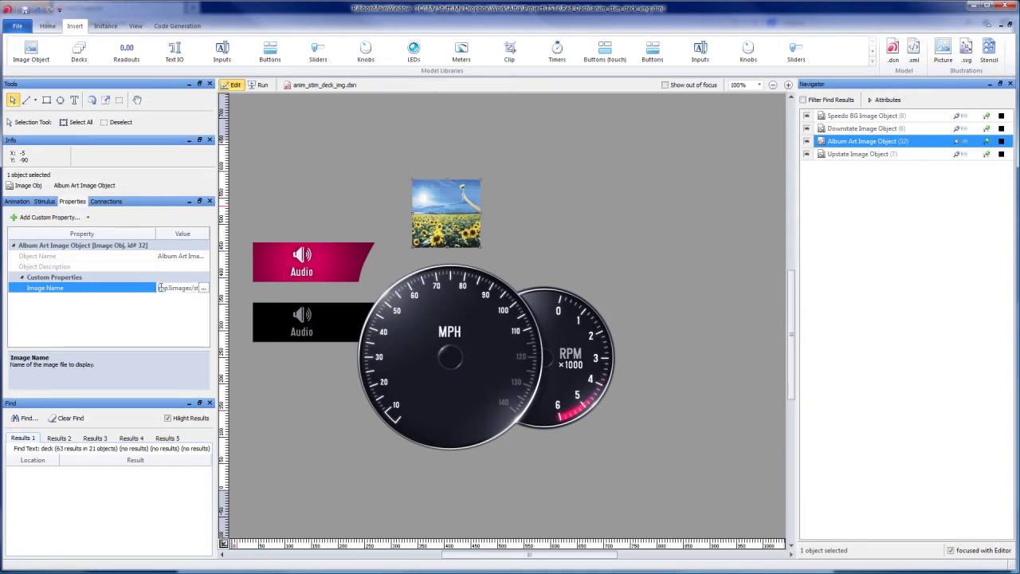
drag(160, 288, 203, 290)
click(183, 293)
key(Right)
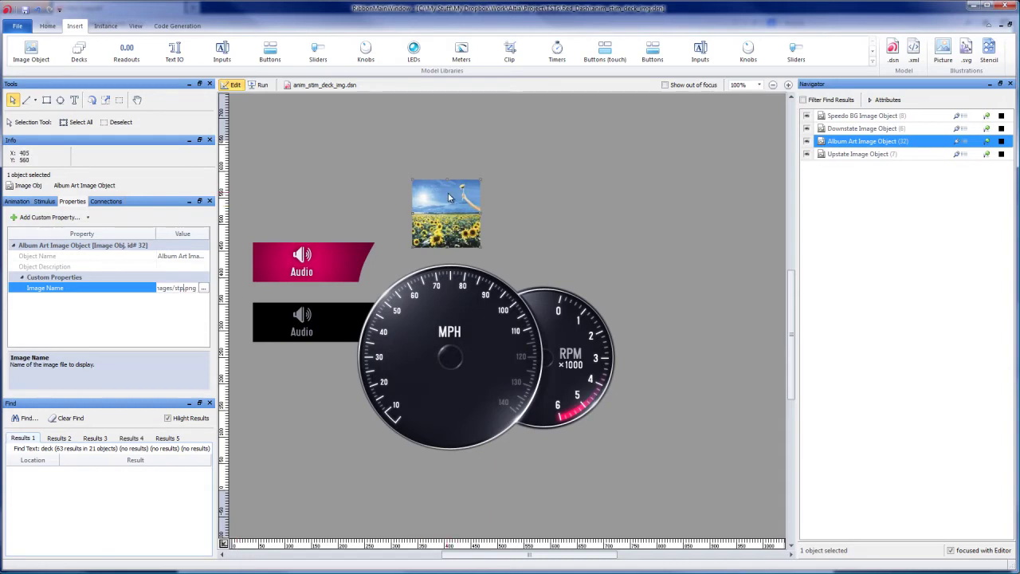
key(BackSpace)
text(a)
key(Return)
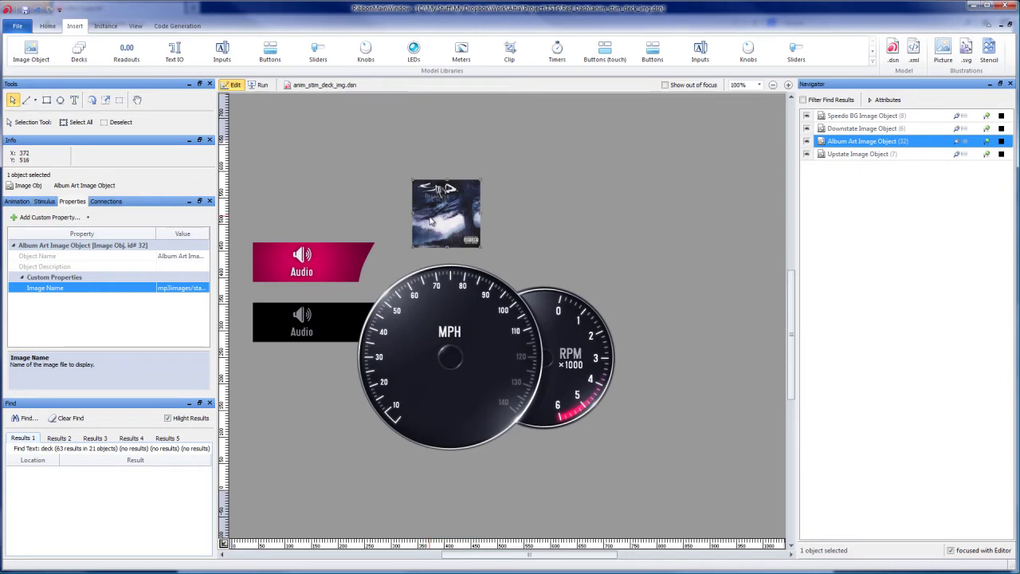
Shift the album art image slightly right and set its Image Name property to mp3images/stp.png.
drag(456, 208, 477, 208)
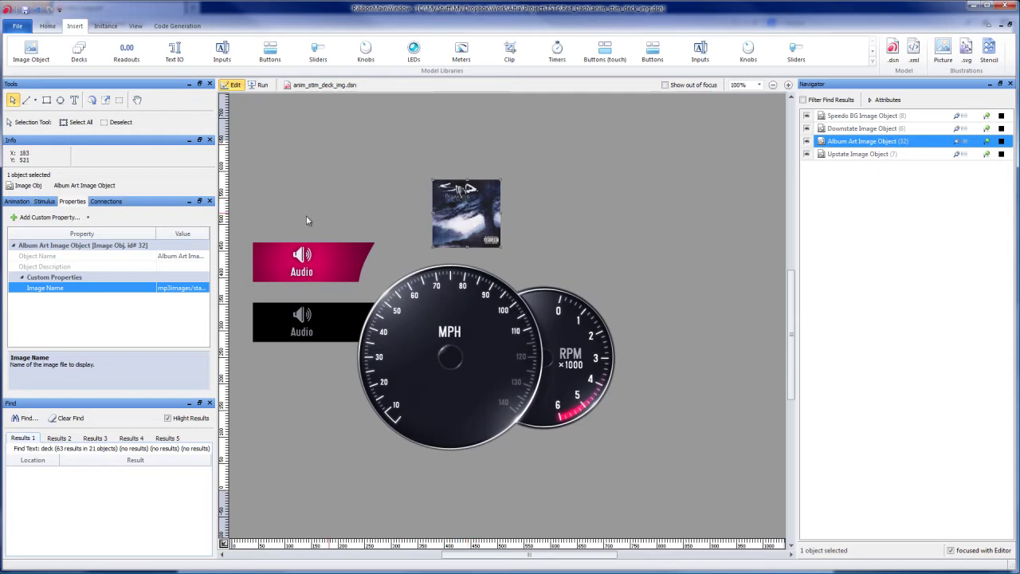
click(184, 288)
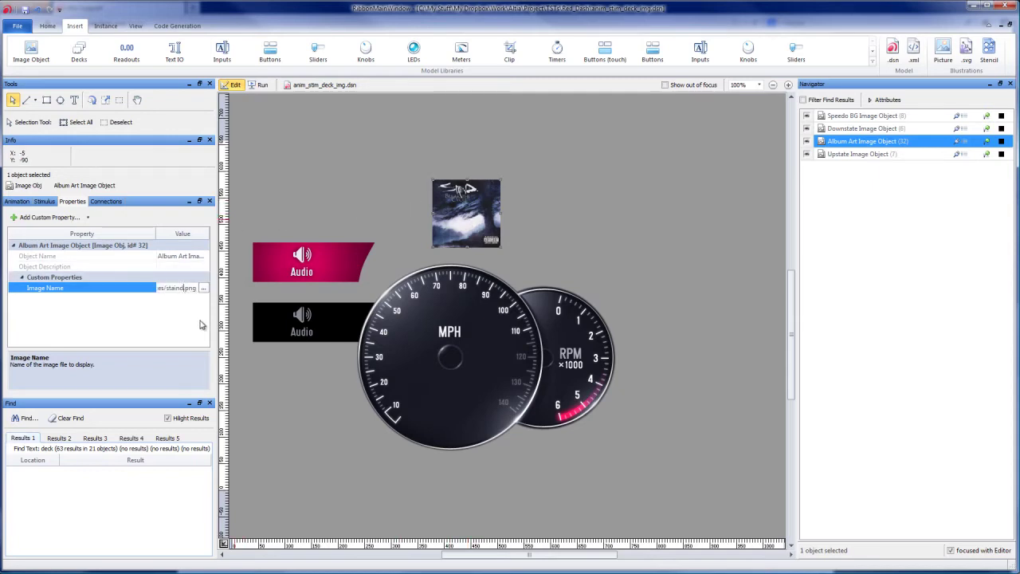
key(BackSpace)
key(BackSpace)
key(BackSpace)
key(BackSpace)
text(p)
key(Return)
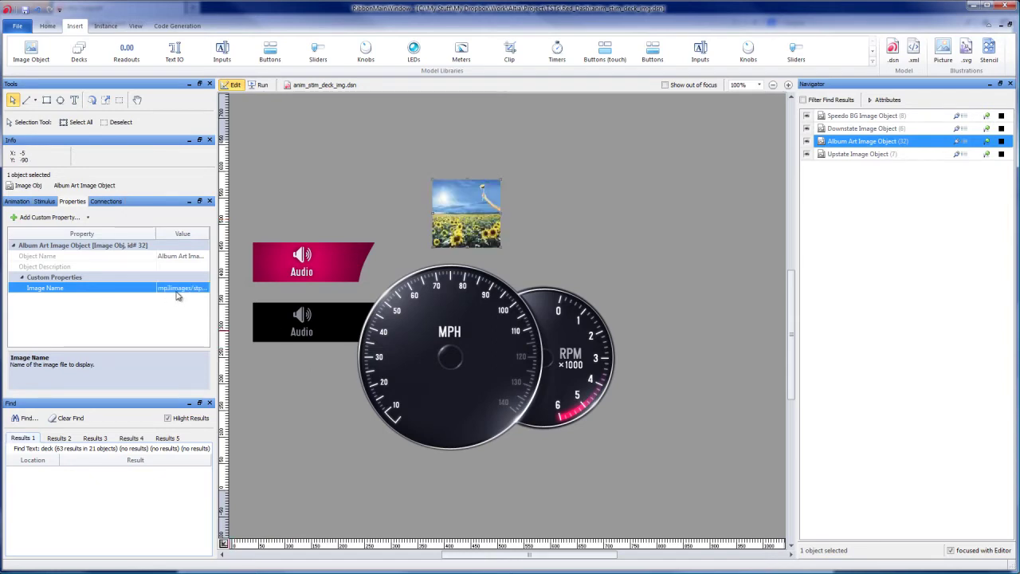
Review the album art's Image Name property and the state of its album_art_image_name animation.
click(175, 289)
double_click(174, 288)
key(ctrl+a)
click(56, 288)
click(16, 202)
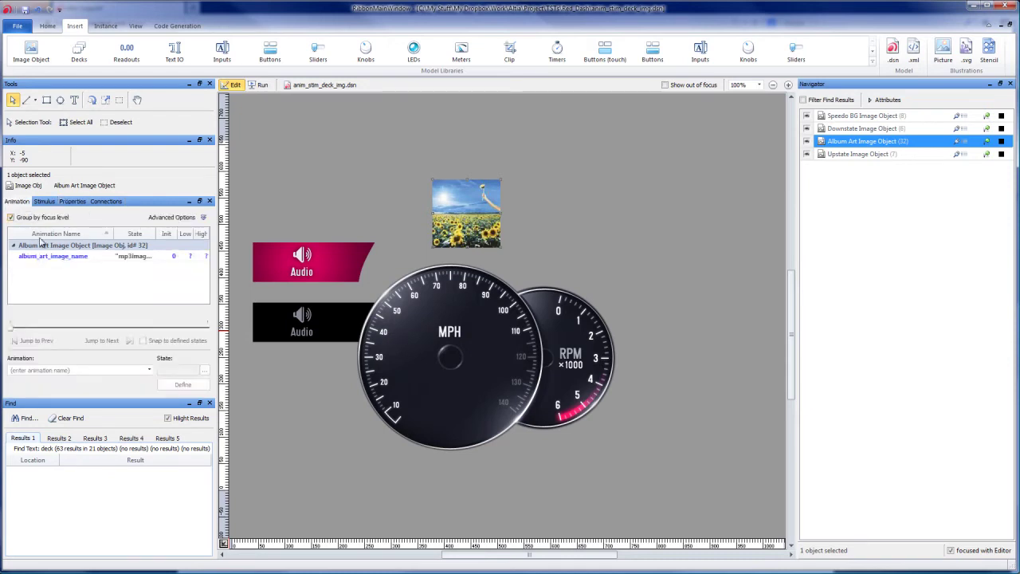
click(48, 256)
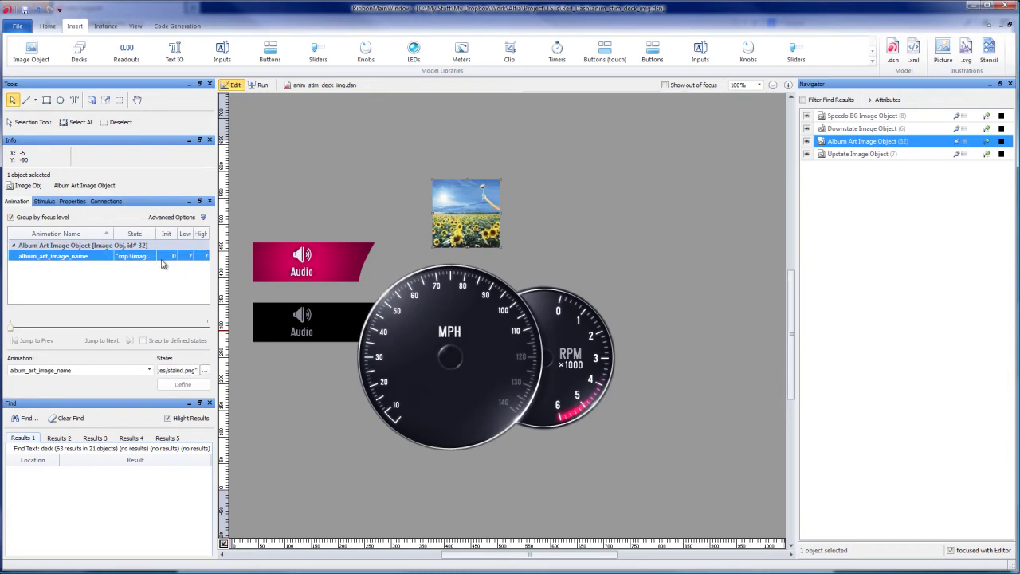
click(140, 256)
click(131, 297)
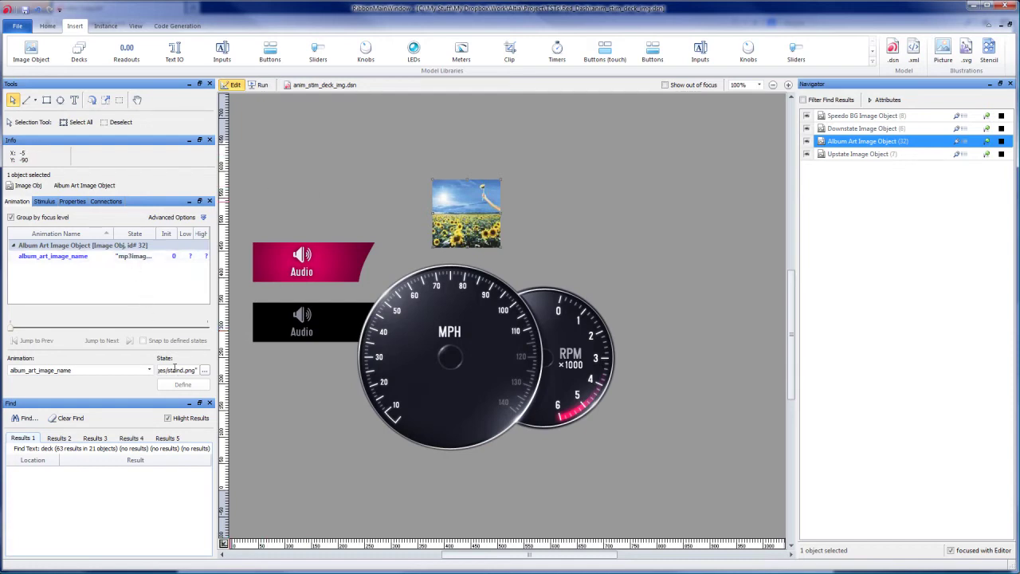
Set the state of the album_art_image_name animation to "mp3images/stp.png".
click(139, 256)
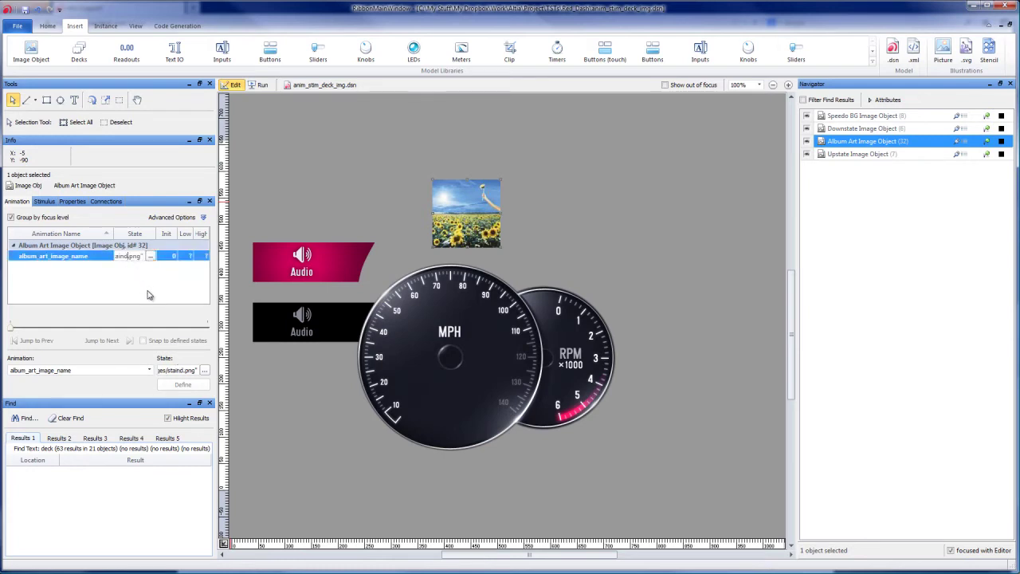
key(BackSpace)
key(BackSpace)
key(BackSpace)
key(BackSpace)
text(p)
key(Return)
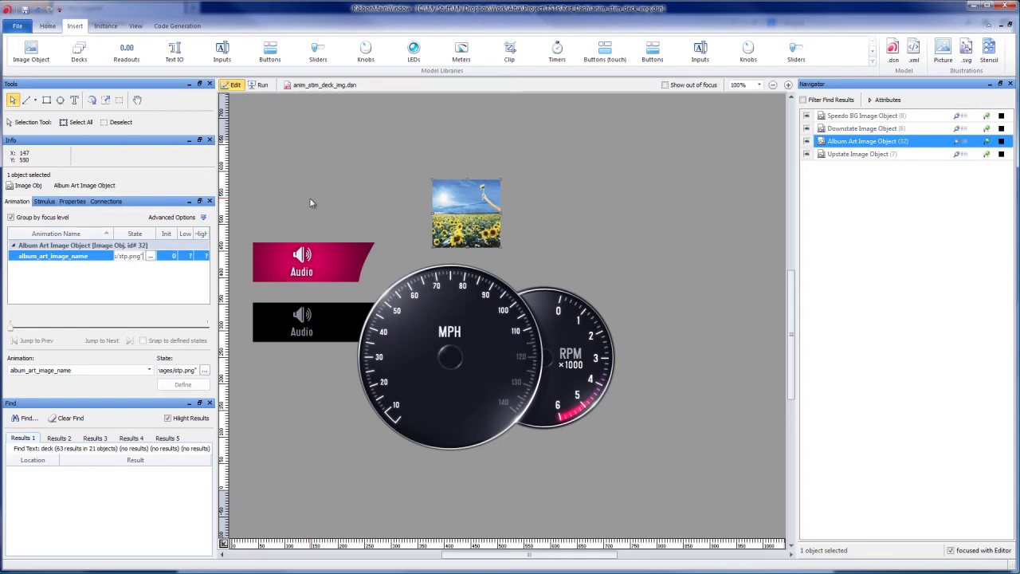
Set the album art's Image Name property to mp3images/staind.png and compare it with the album_art_image_name animation's state.
click(72, 202)
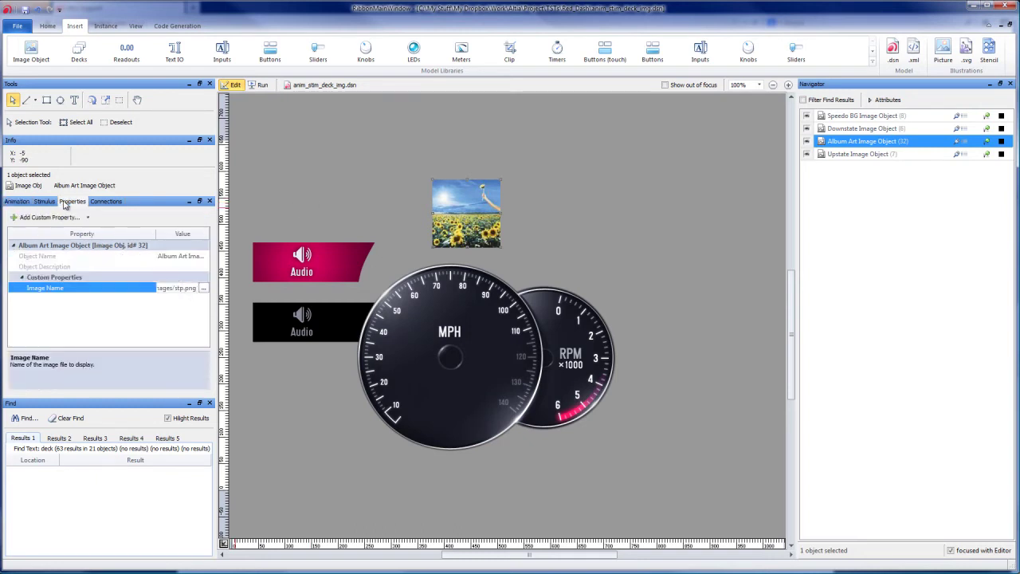
click(180, 288)
text(ain)
key(Return)
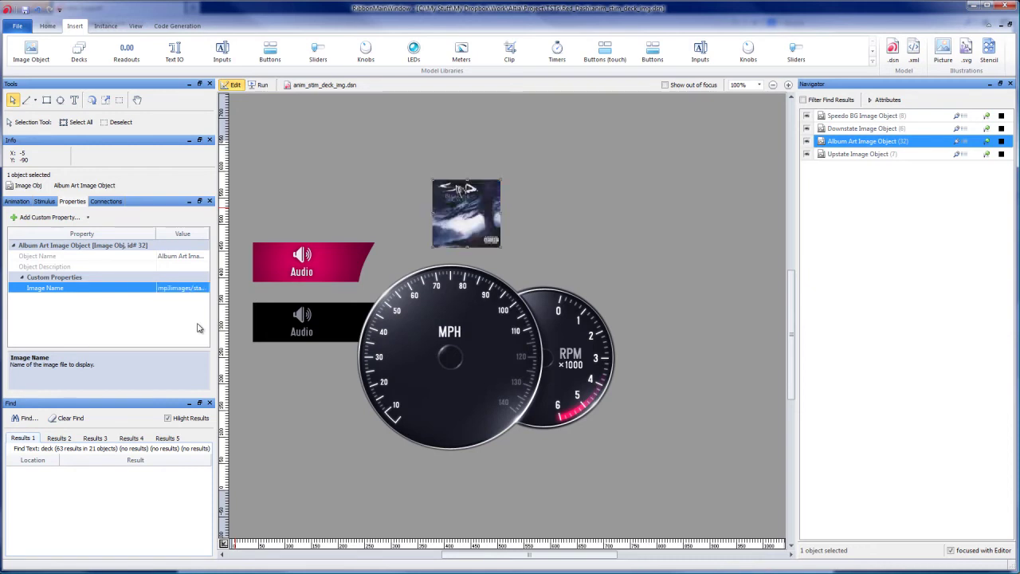
click(17, 202)
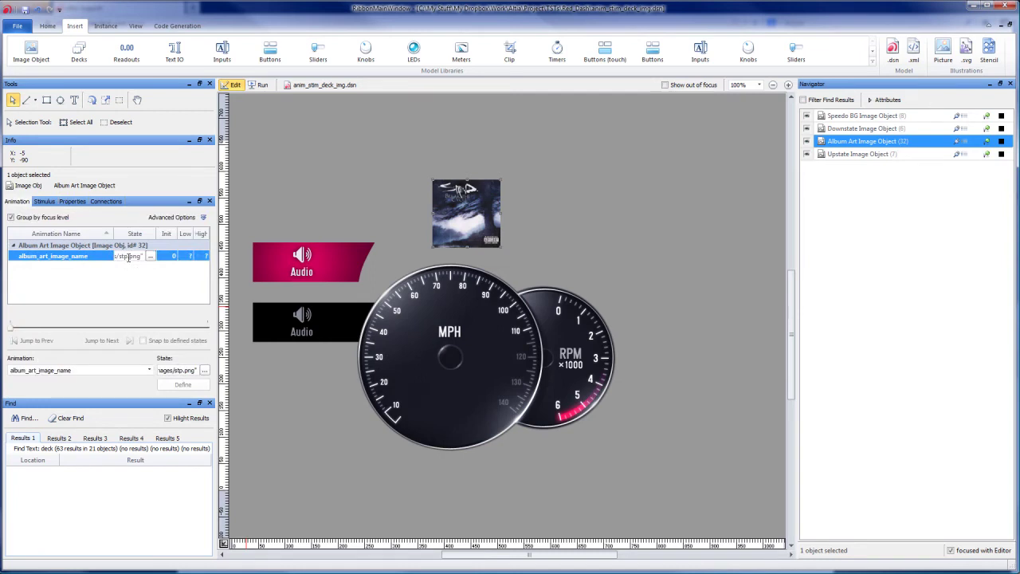
click(70, 203)
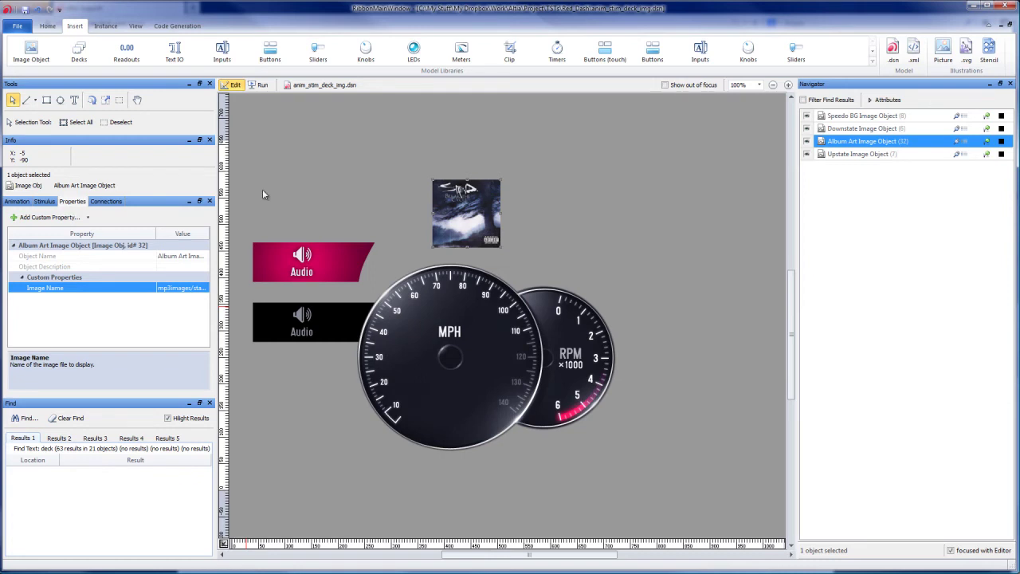
Move the album art image slightly up and to the right above the speedometer.
click(354, 173)
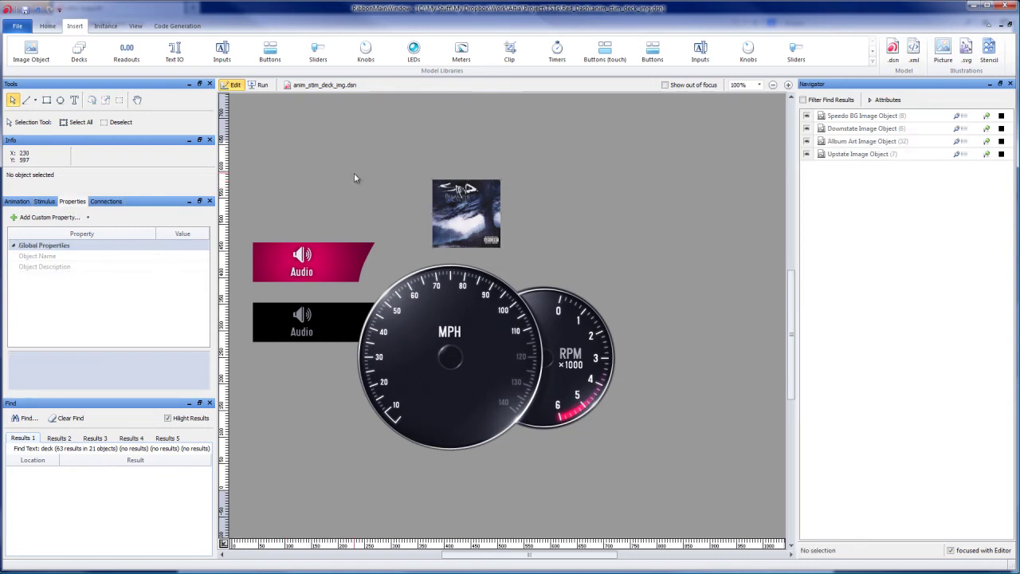
click(487, 219)
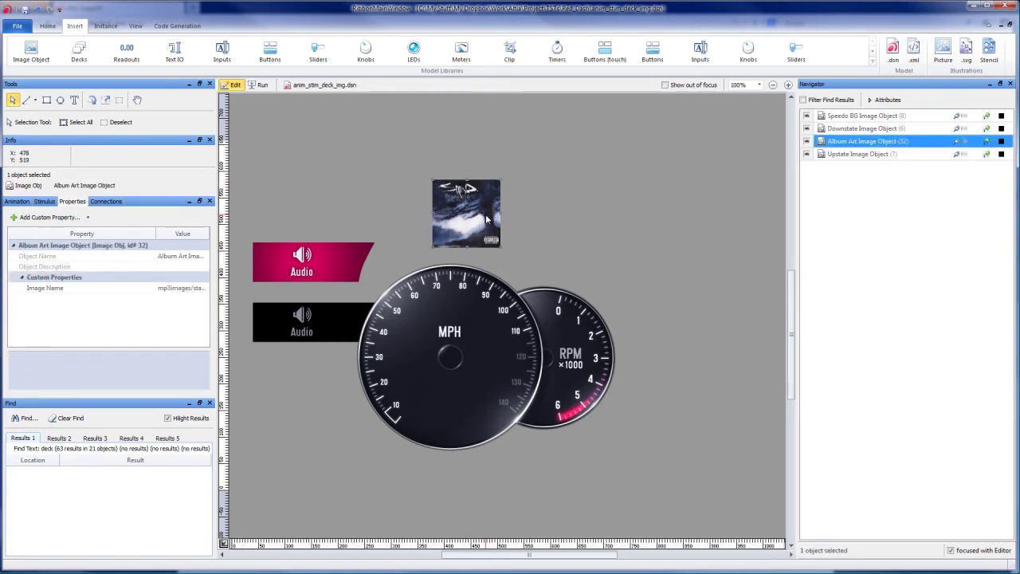
mouse_move(485, 214)
mouse_down()
mouse_move(490, 174)
mouse_move(497, 198)
mouse_up()
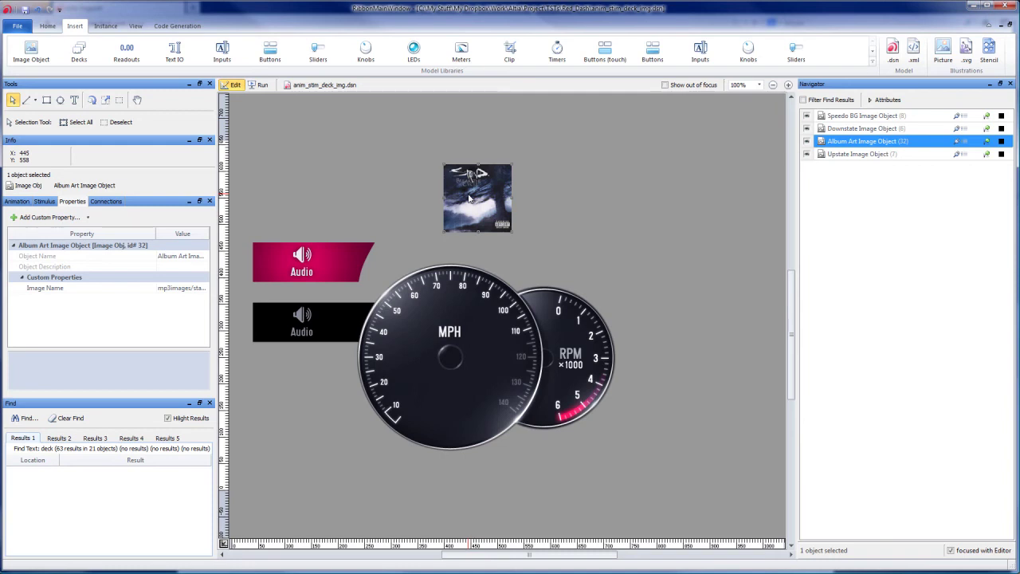
Examine the properties of the speedometer background, both audio button images and the album art image, ending with nothing selected.
click(492, 363)
click(293, 327)
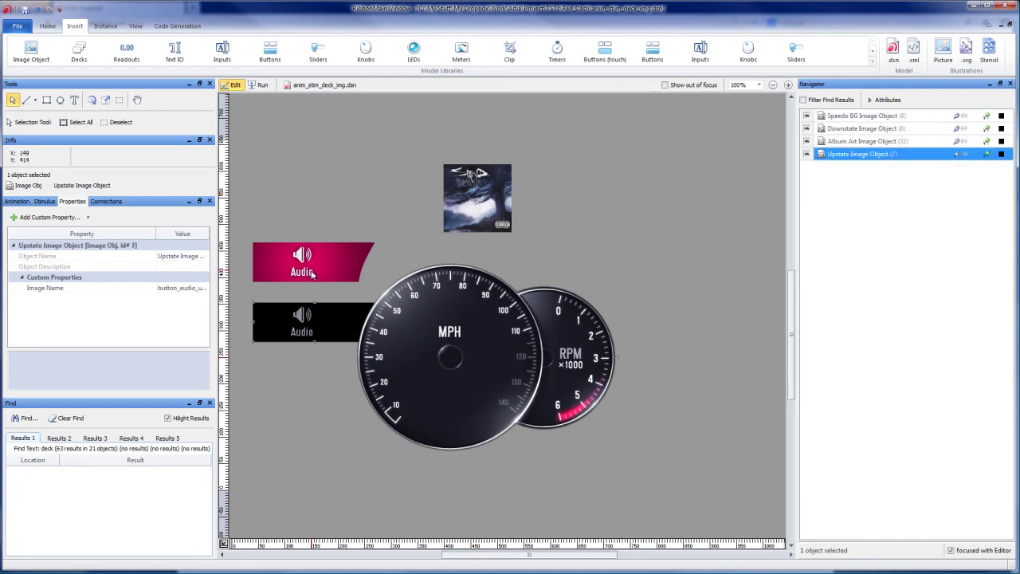
click(312, 274)
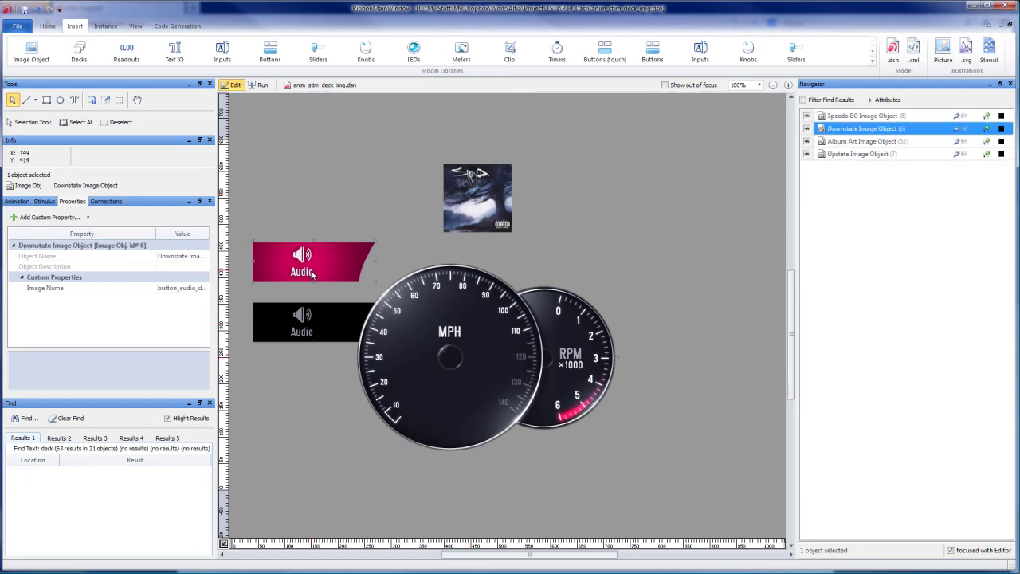
click(481, 390)
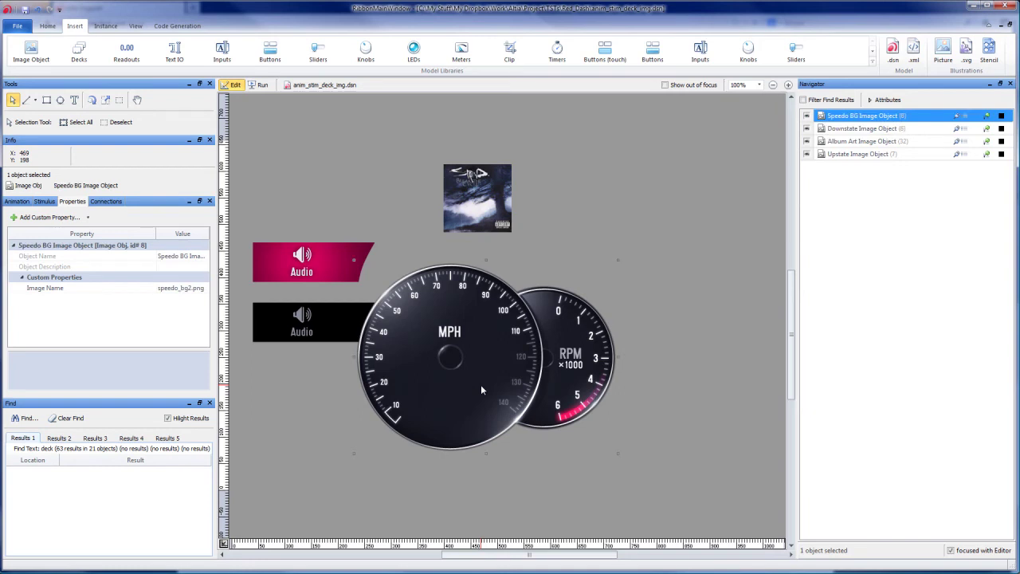
click(329, 256)
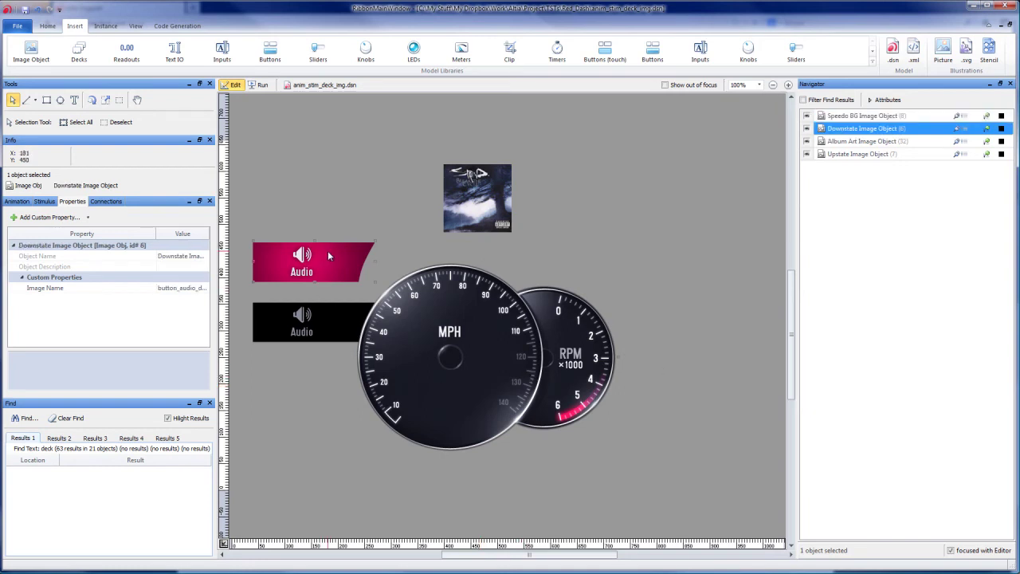
click(310, 395)
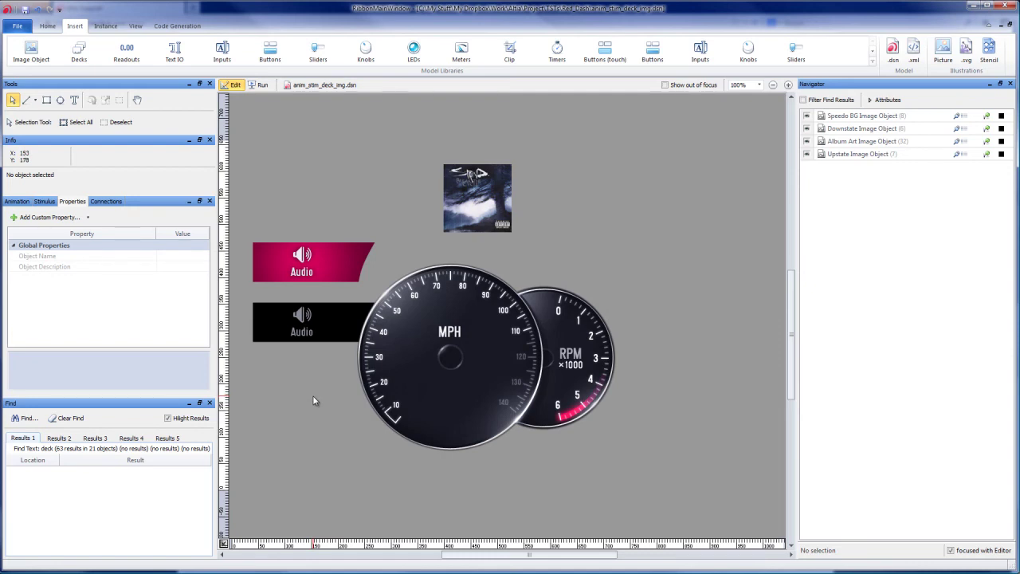
click(483, 374)
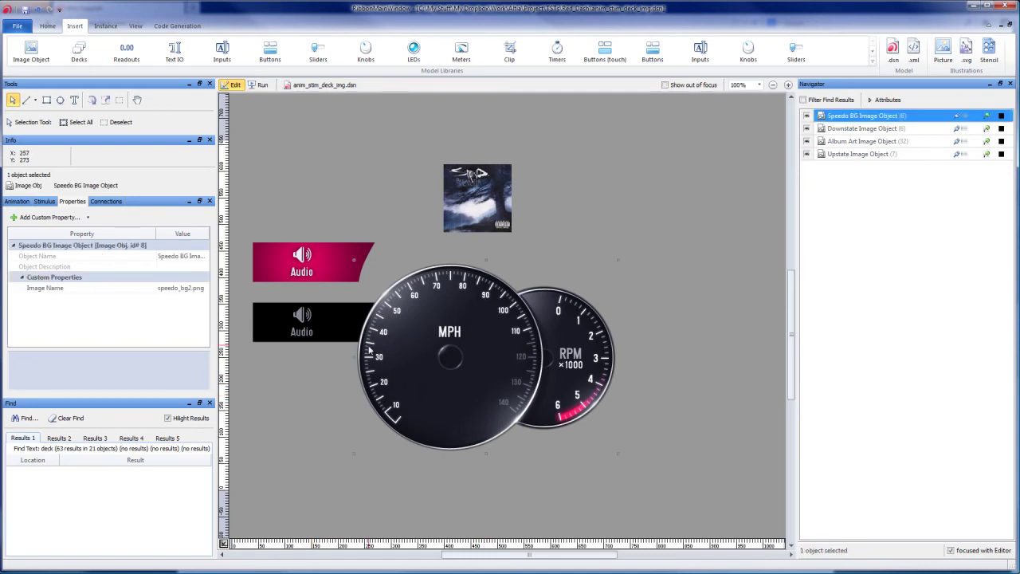
click(289, 402)
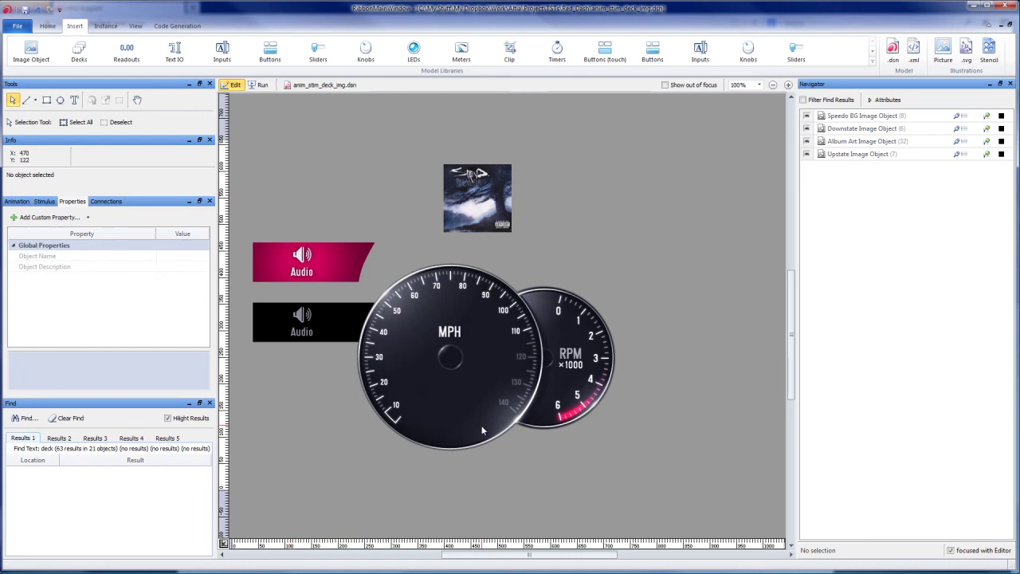
click(481, 200)
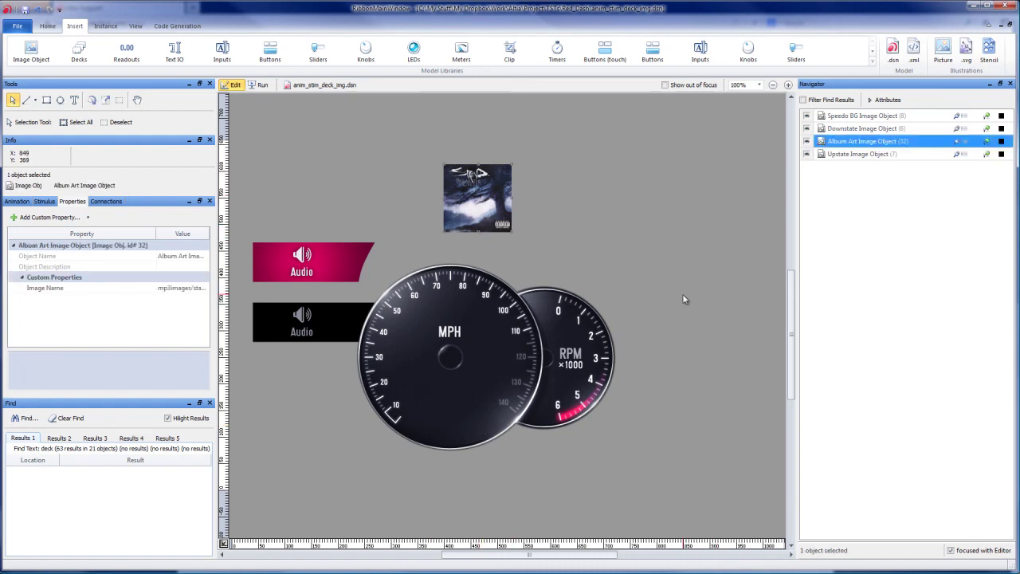
click(683, 300)
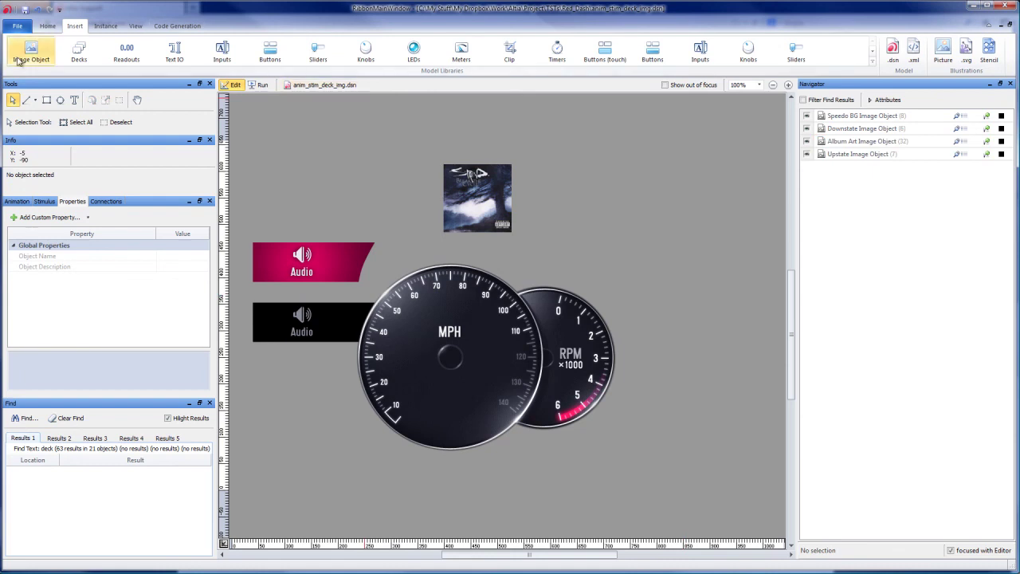